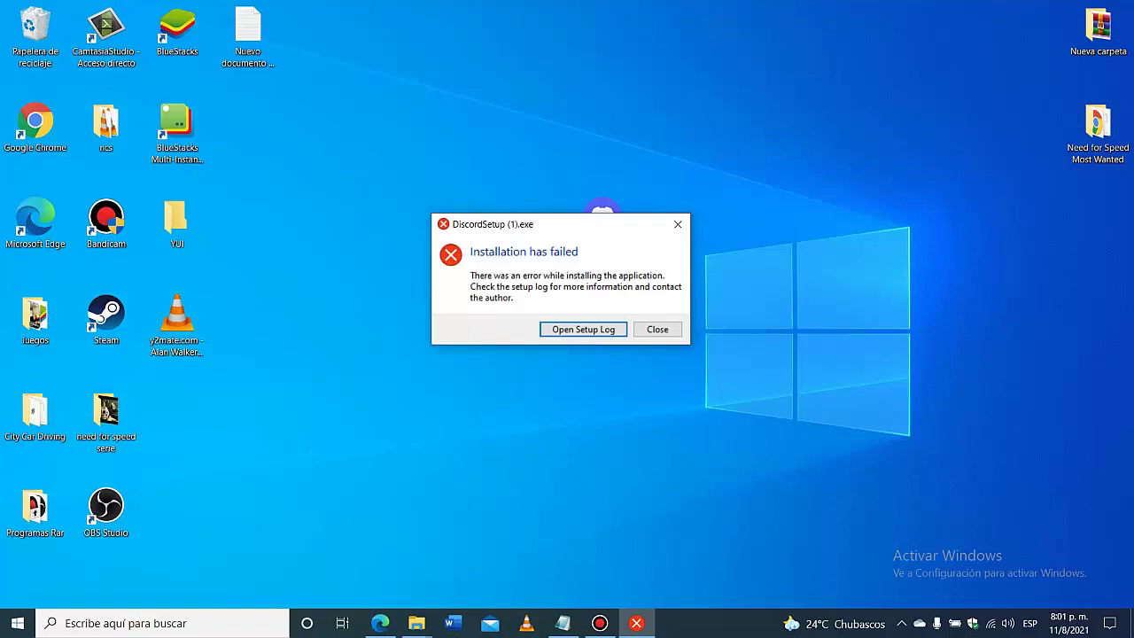
Step: Switch to Microsoft Edge and download the 64-bit x64 .exe installer of 7-Zip 19.00 for Windows
drag(562, 229, 660, 310)
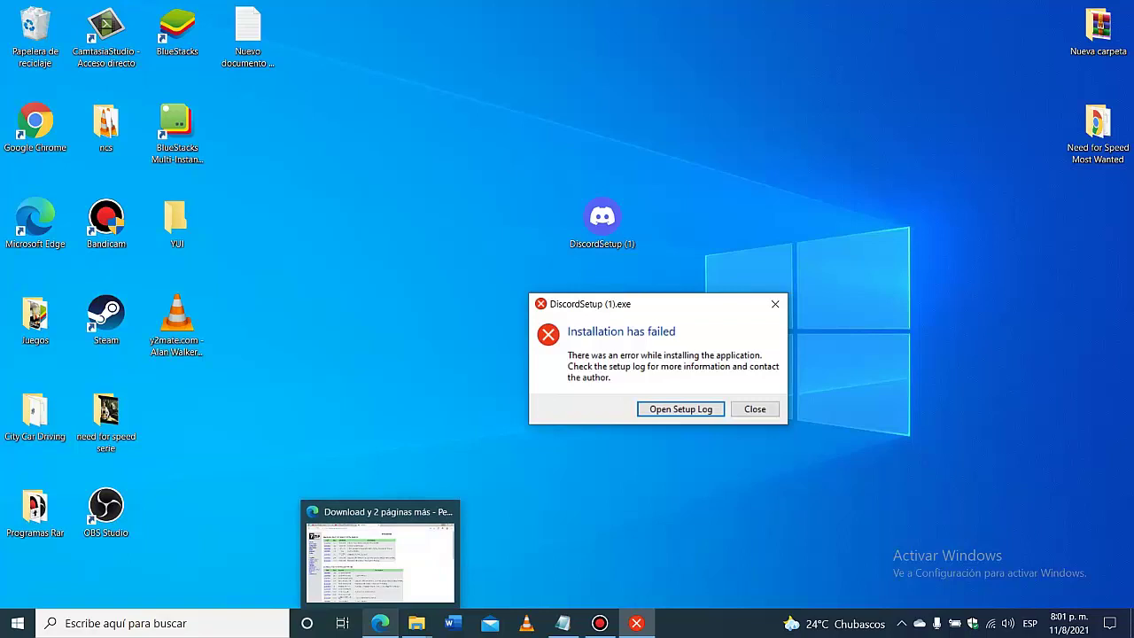
click(380, 622)
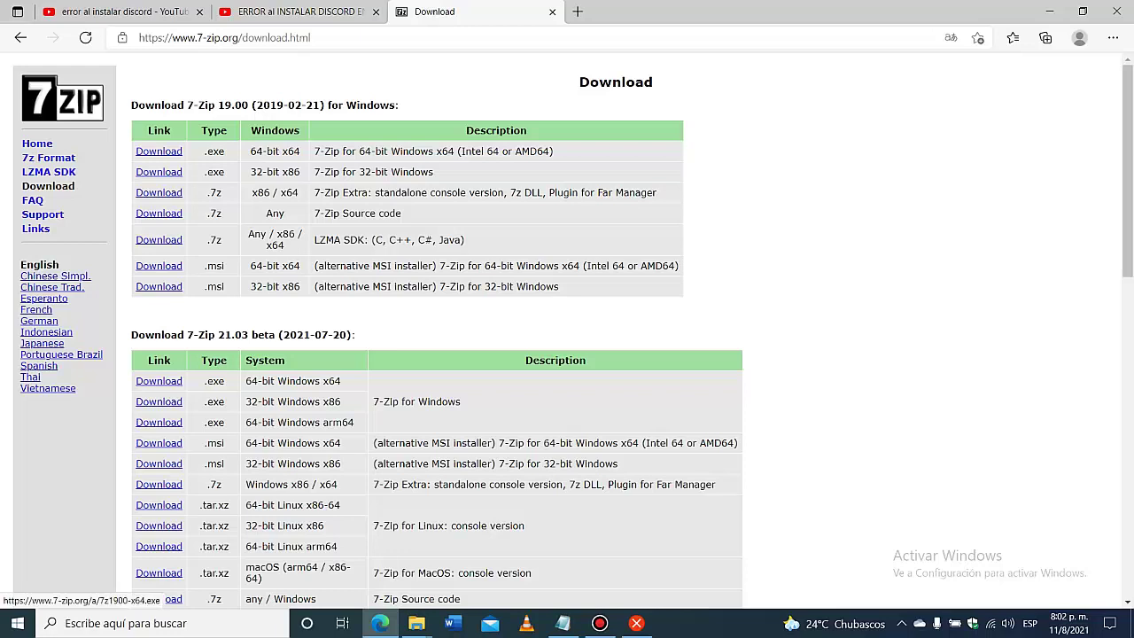
drag(251, 151, 300, 172)
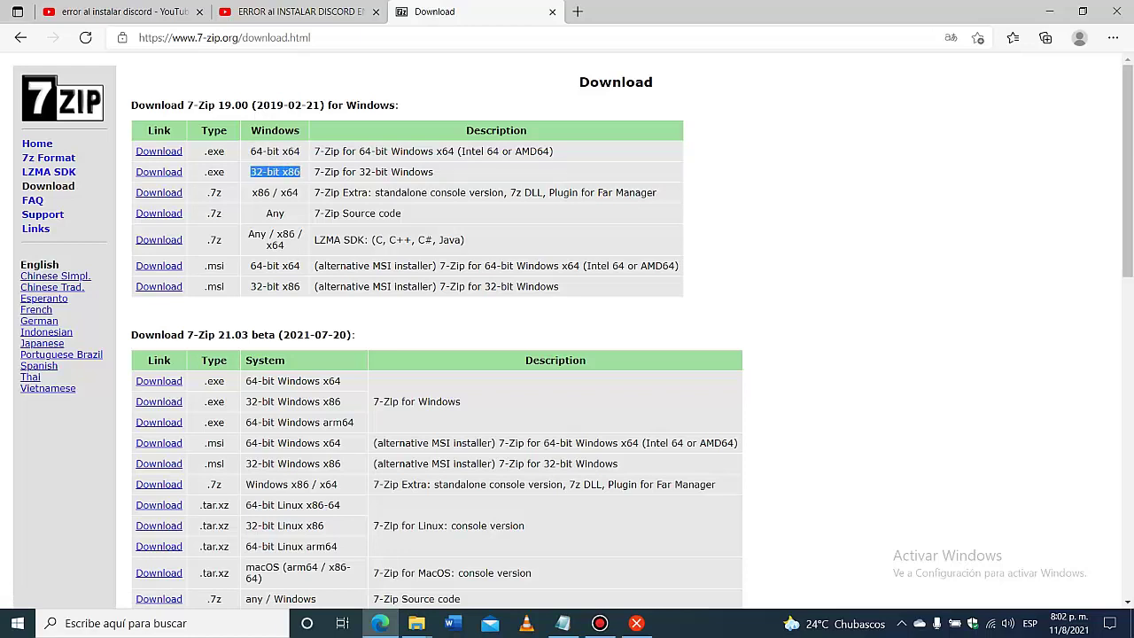
click(159, 152)
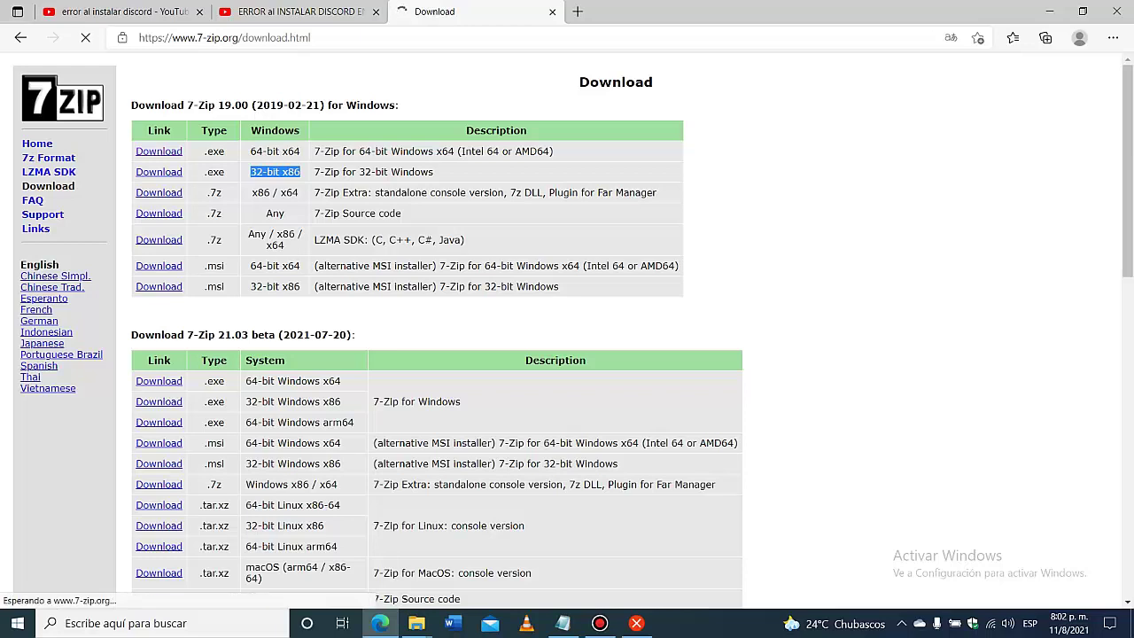
click(600, 623)
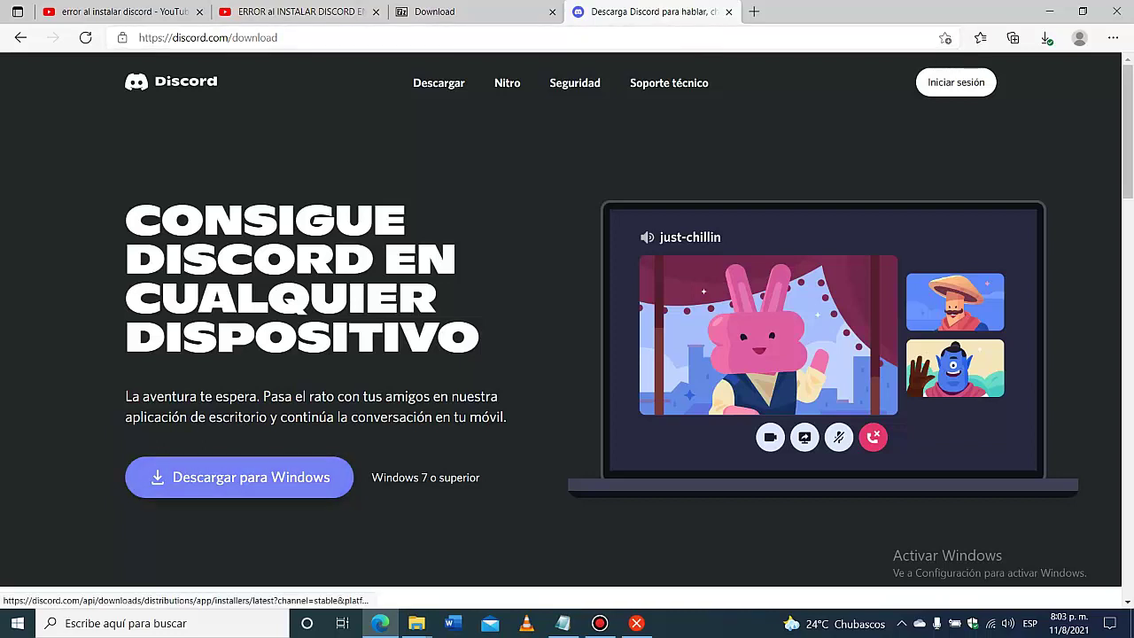
Step: Start downloading the Discord installer for Windows, cancel that download and return to the desktop
click(239, 477)
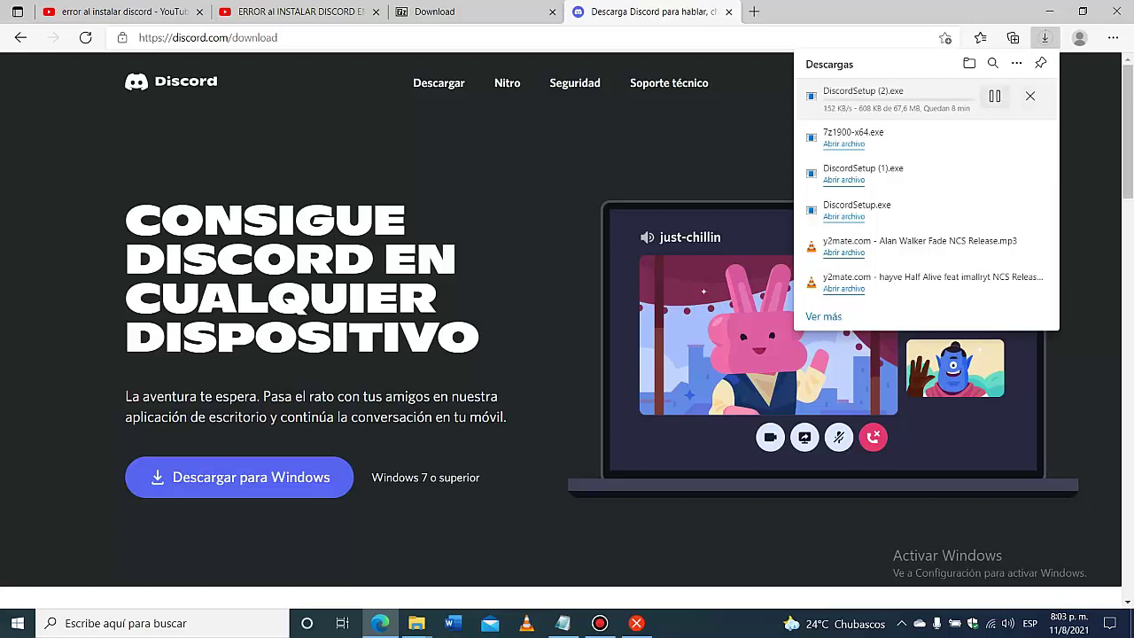
click(1029, 96)
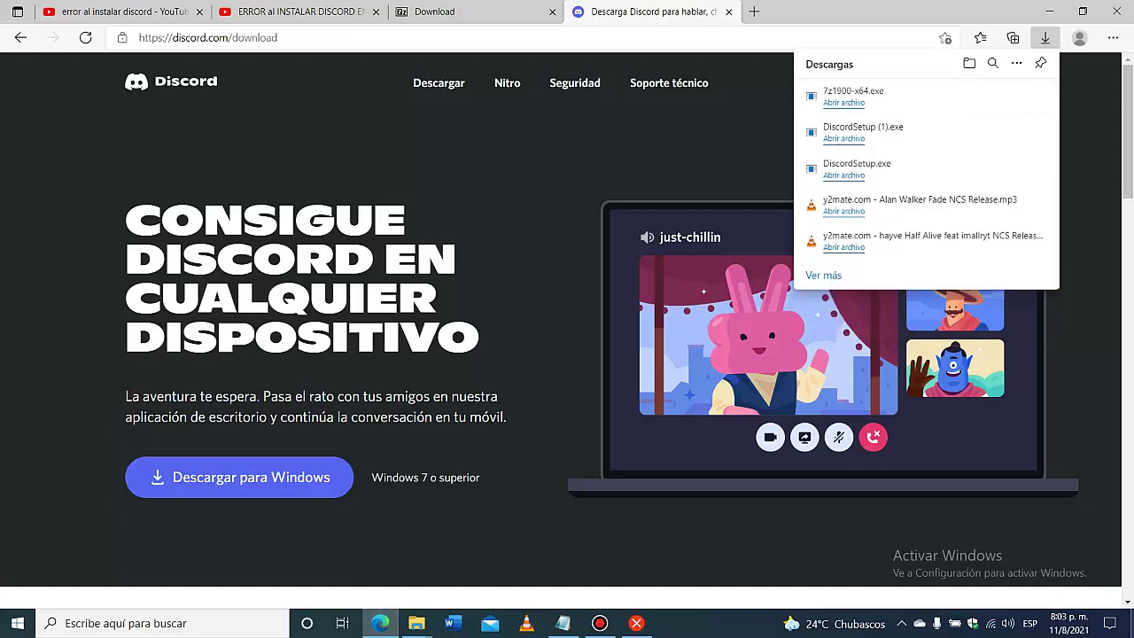
click(1131, 623)
mouse_move(602, 222)
mouse_down()
mouse_move(594, 198)
mouse_move(598, 211)
mouse_up()
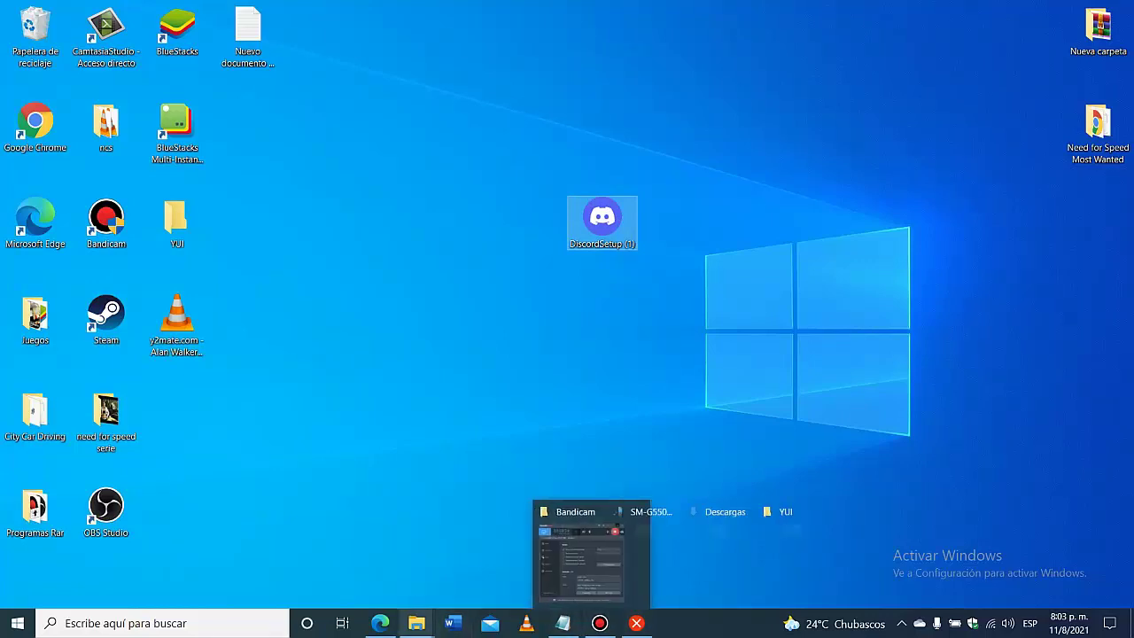
Step: Copy the downloaded 7z1900-x64.exe from the browser's downloads to the desktop and launch it
click(380, 622)
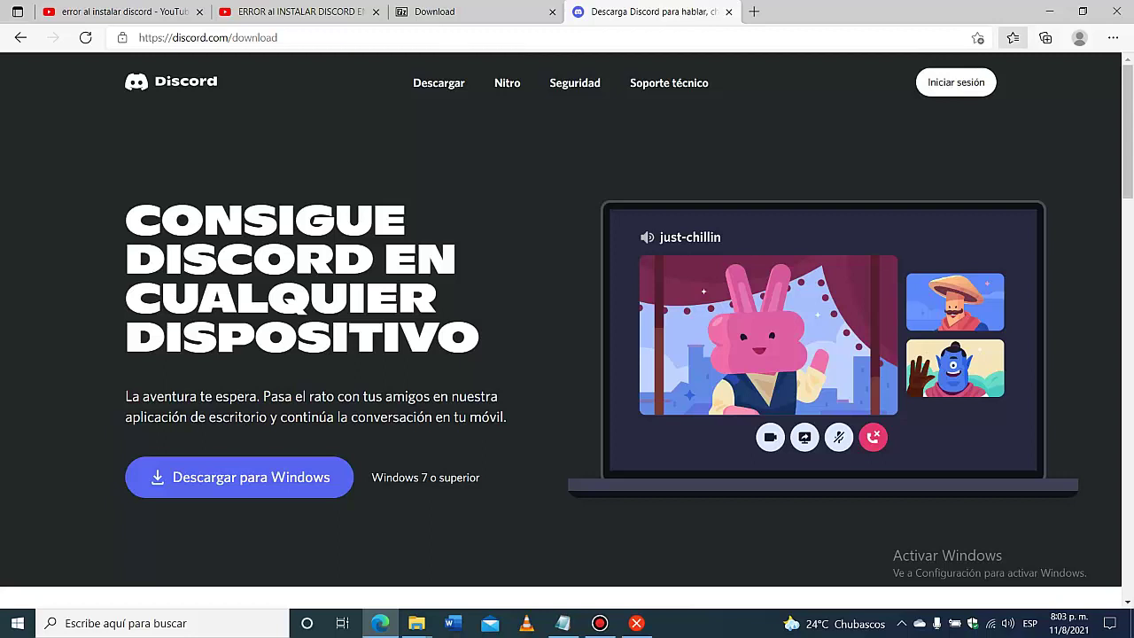
key(ctrl+j)
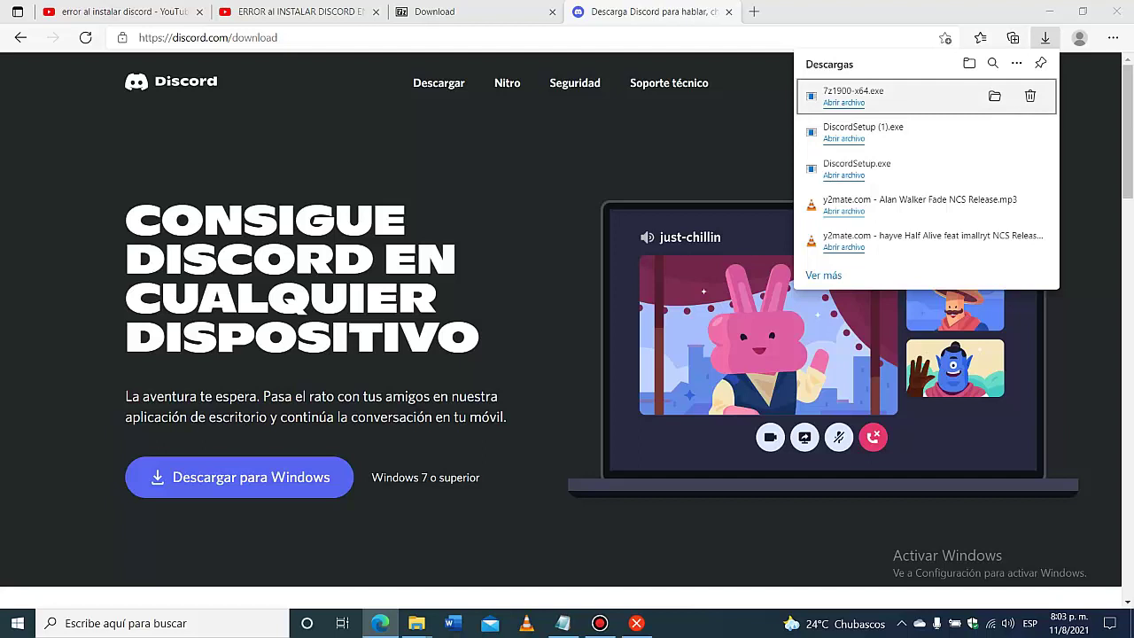
key(super+d)
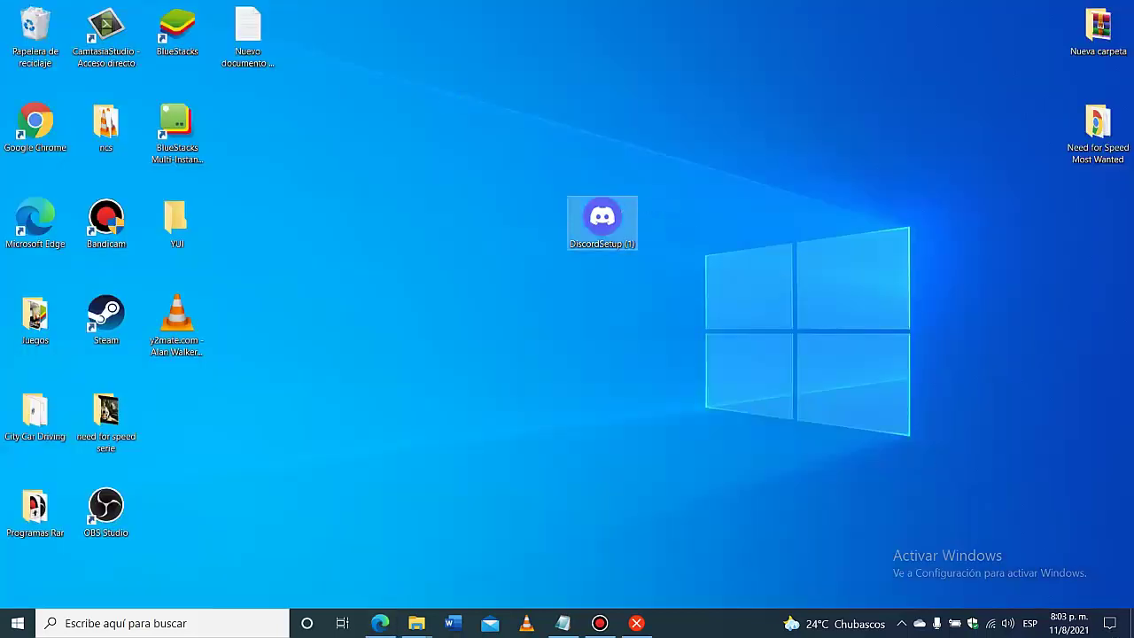
key(ctrl+v)
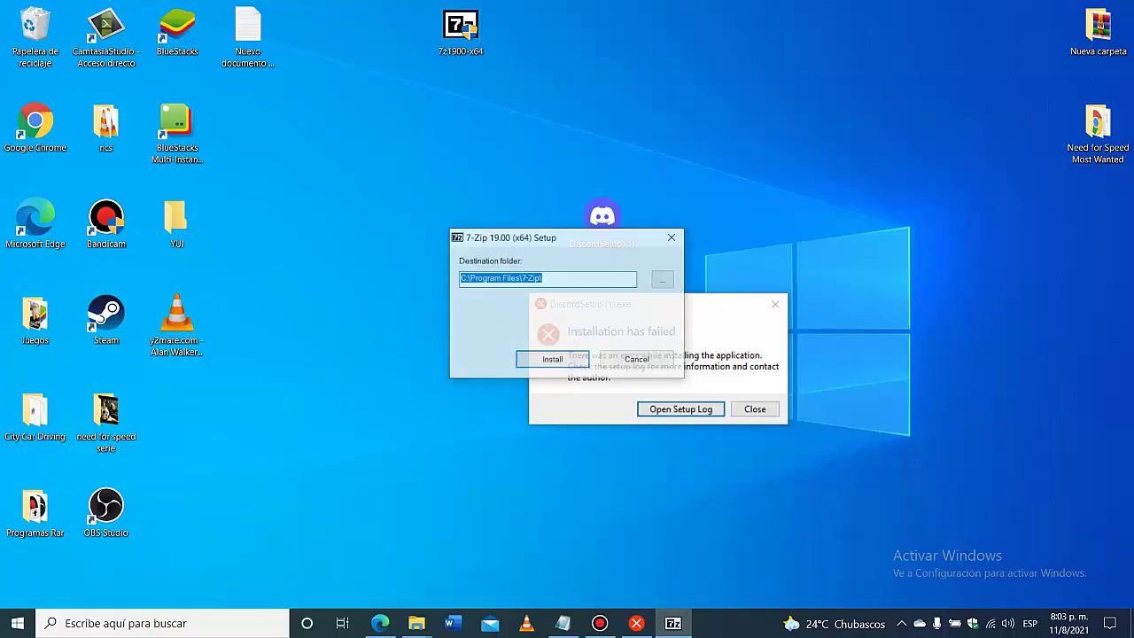
Step: Install 7-Zip 19.00 in C:\Program Files\7-Zip\, then close its setup and the Discord installation error
key(Return)
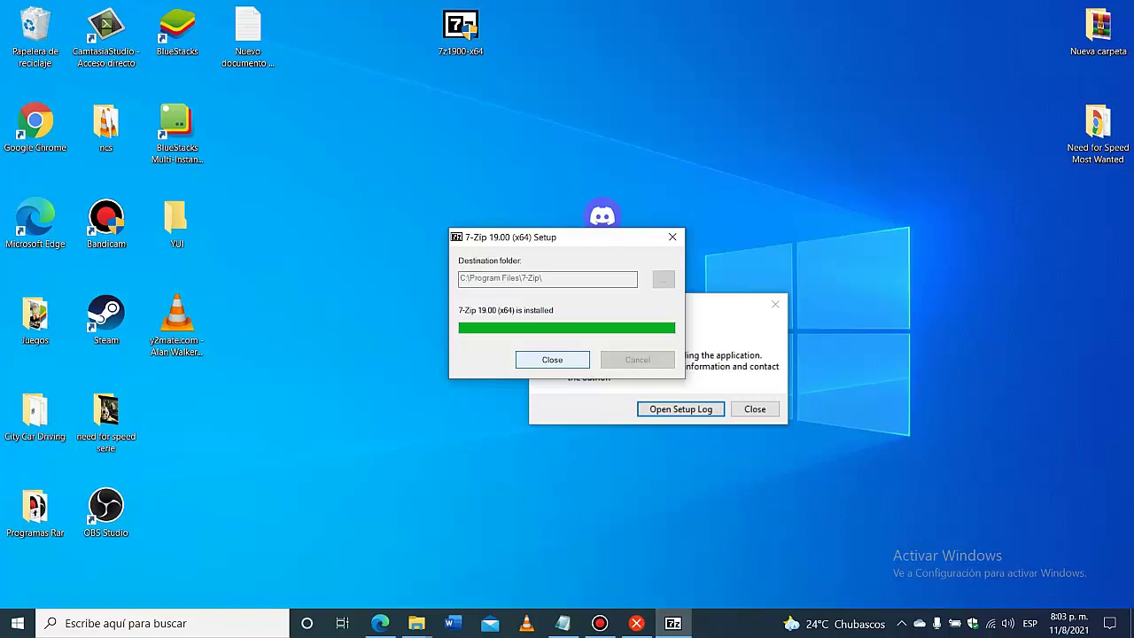
key(Return)
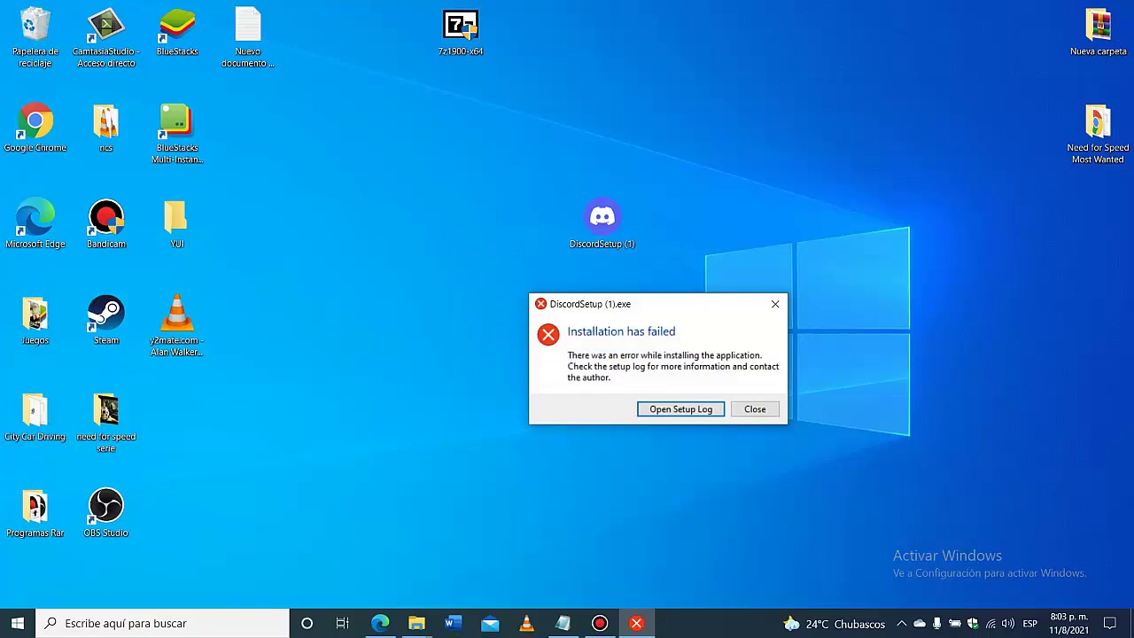
click(774, 304)
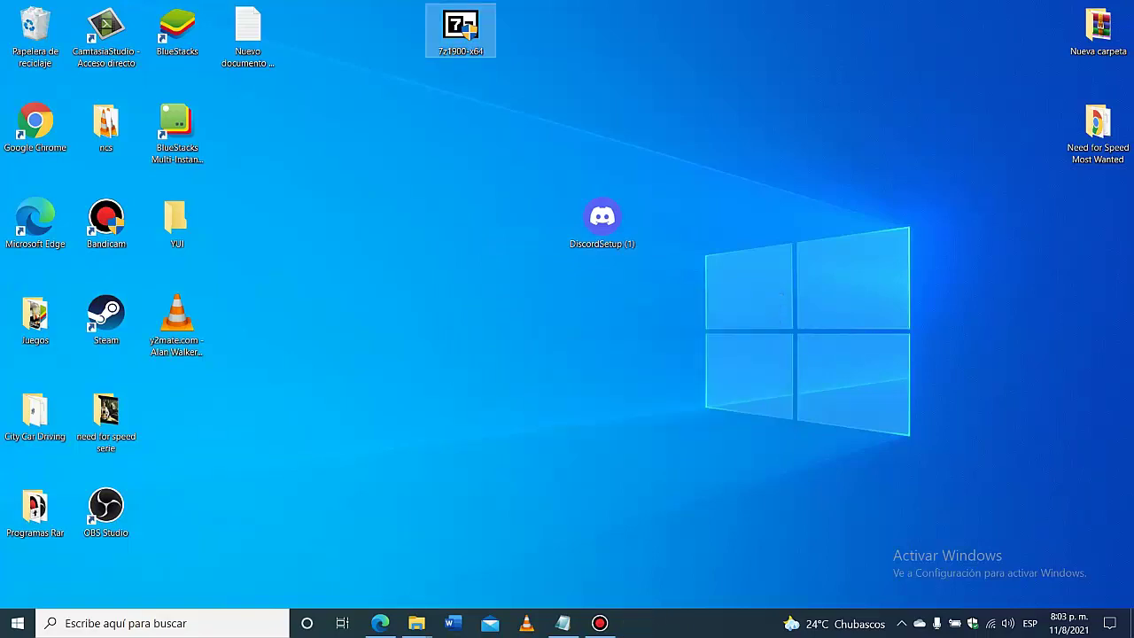
click(600, 623)
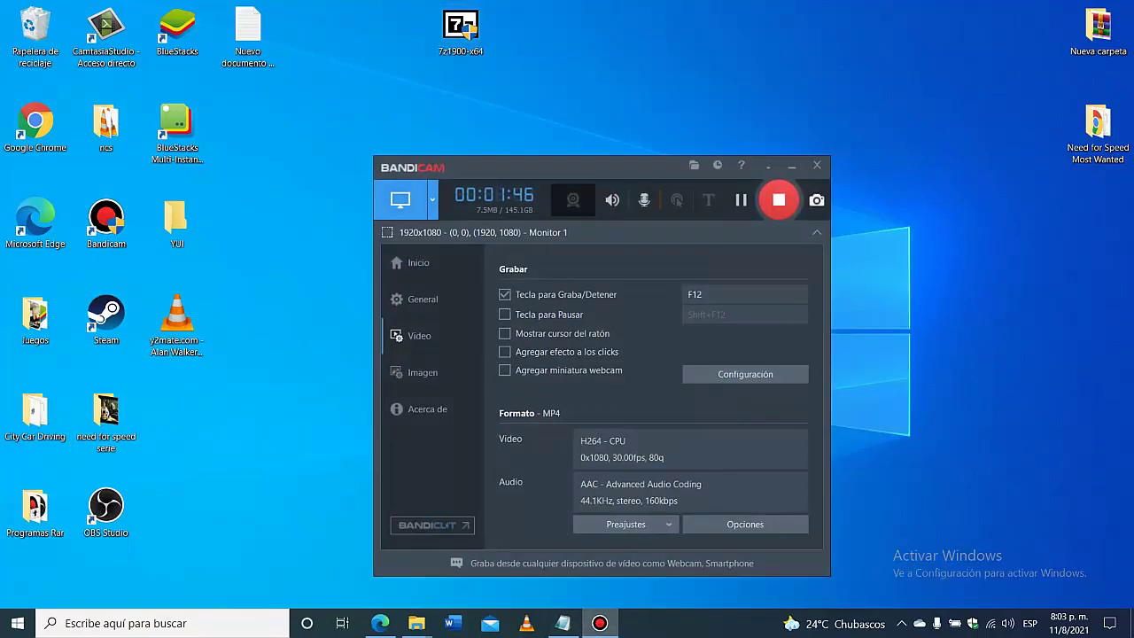
click(740, 199)
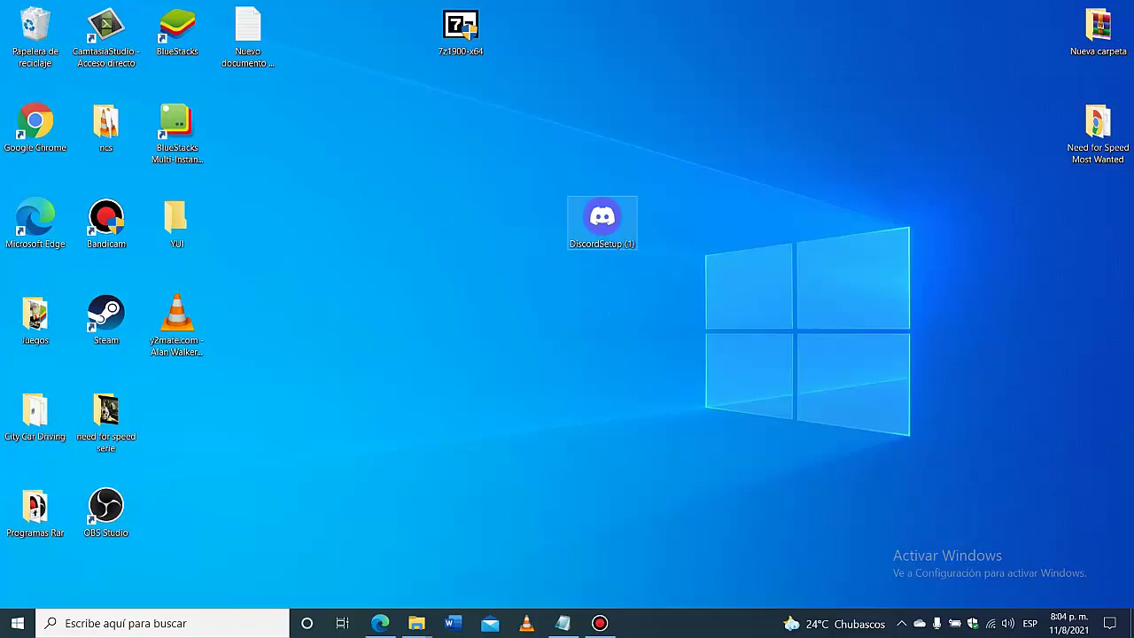
Step: Extract the DiscordSetup (1) installer with 7-Zip into its own desktop folder and place that folder near the installer
right_click(607, 219)
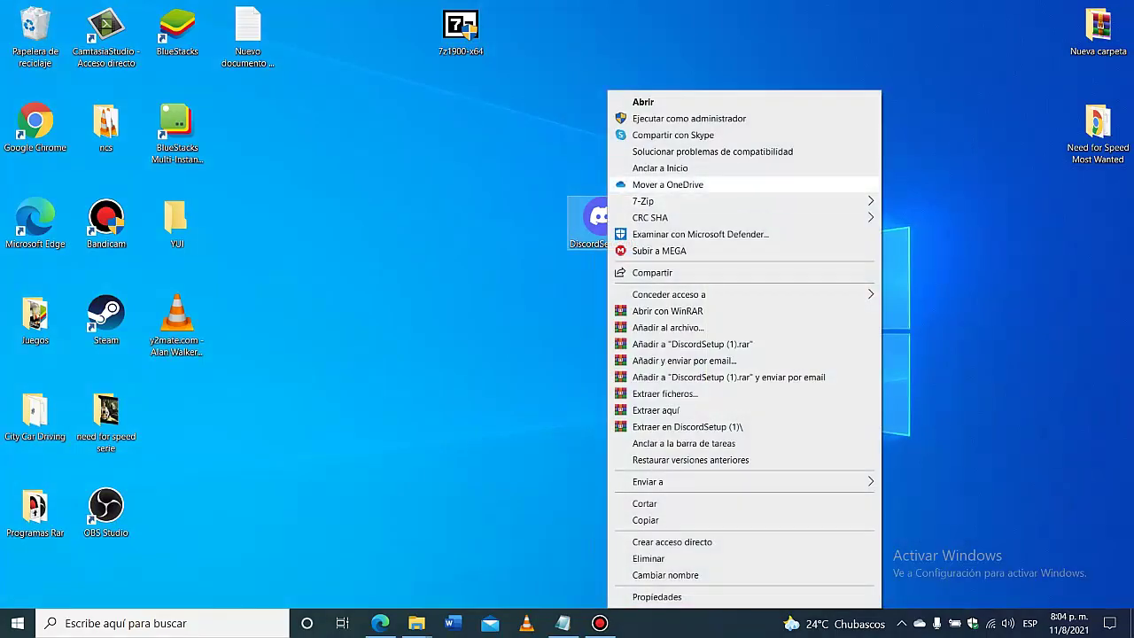
mouse_move(673, 201)
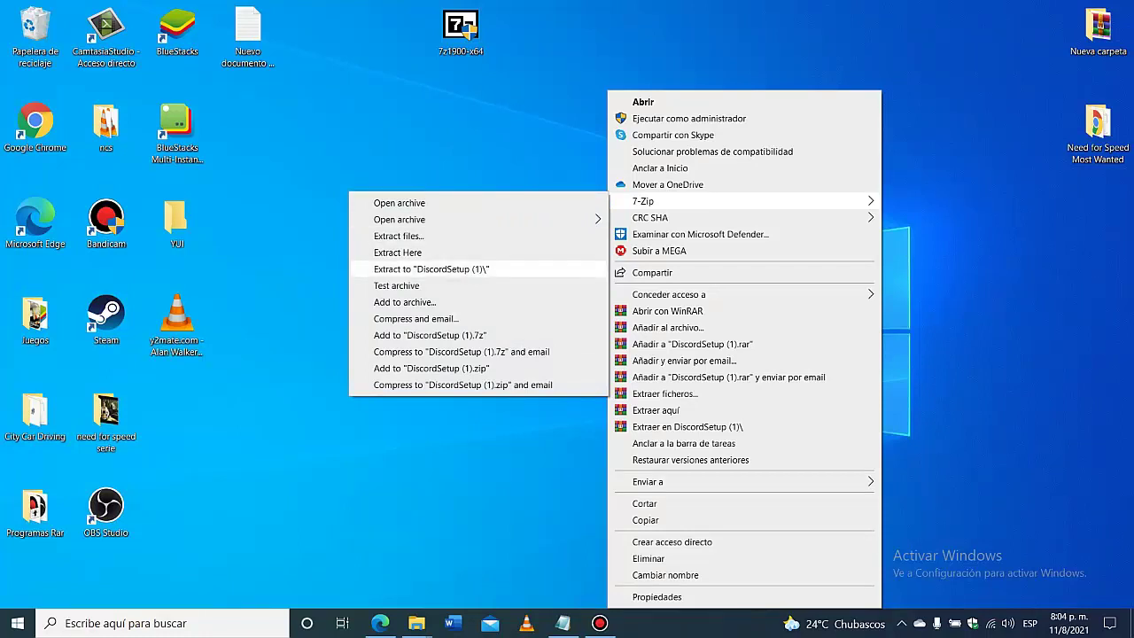
click(431, 268)
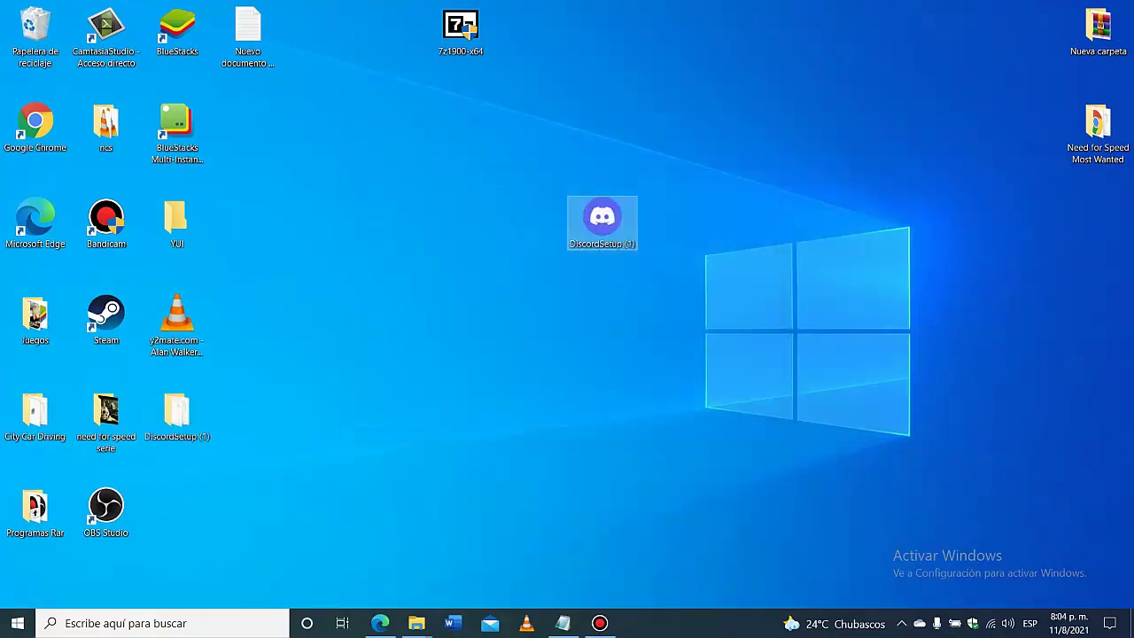
drag(177, 411, 389, 223)
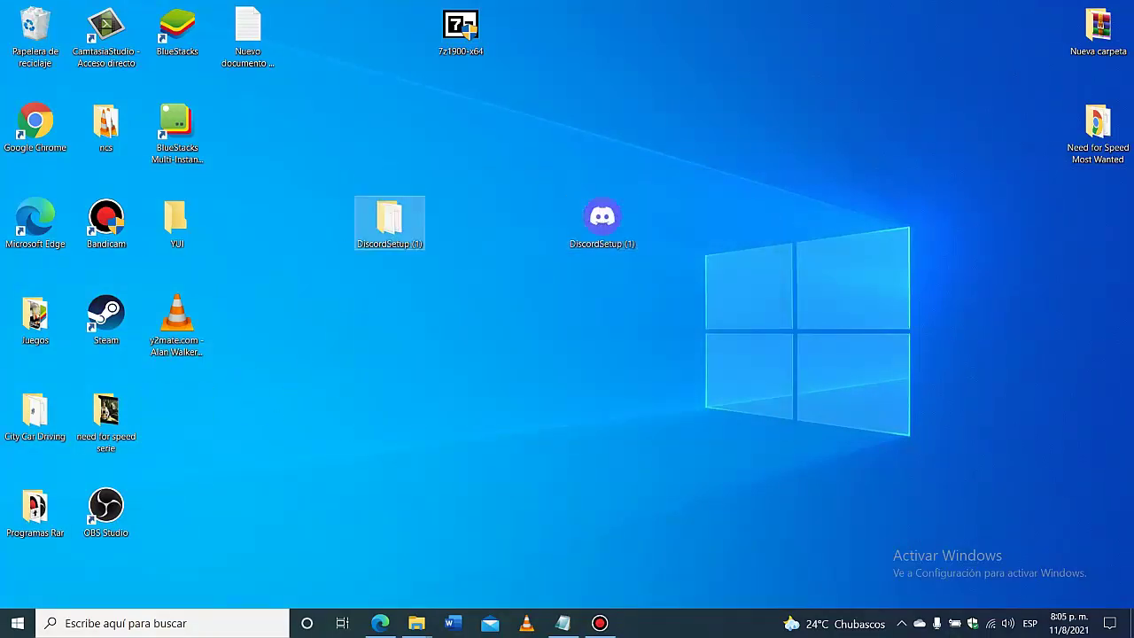
click(600, 622)
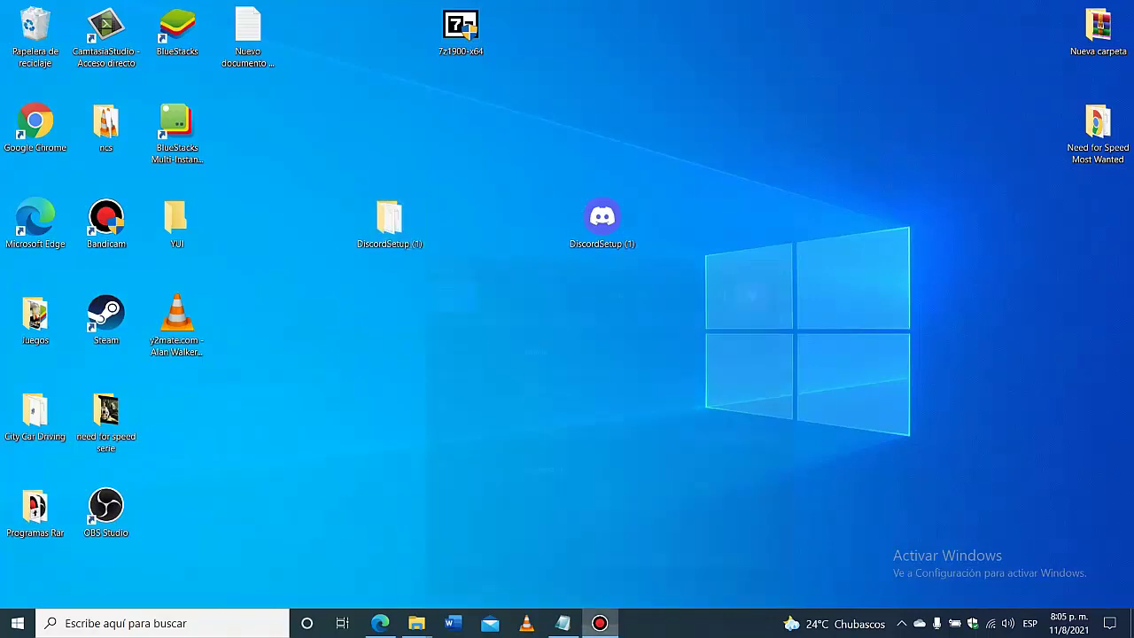
click(599, 622)
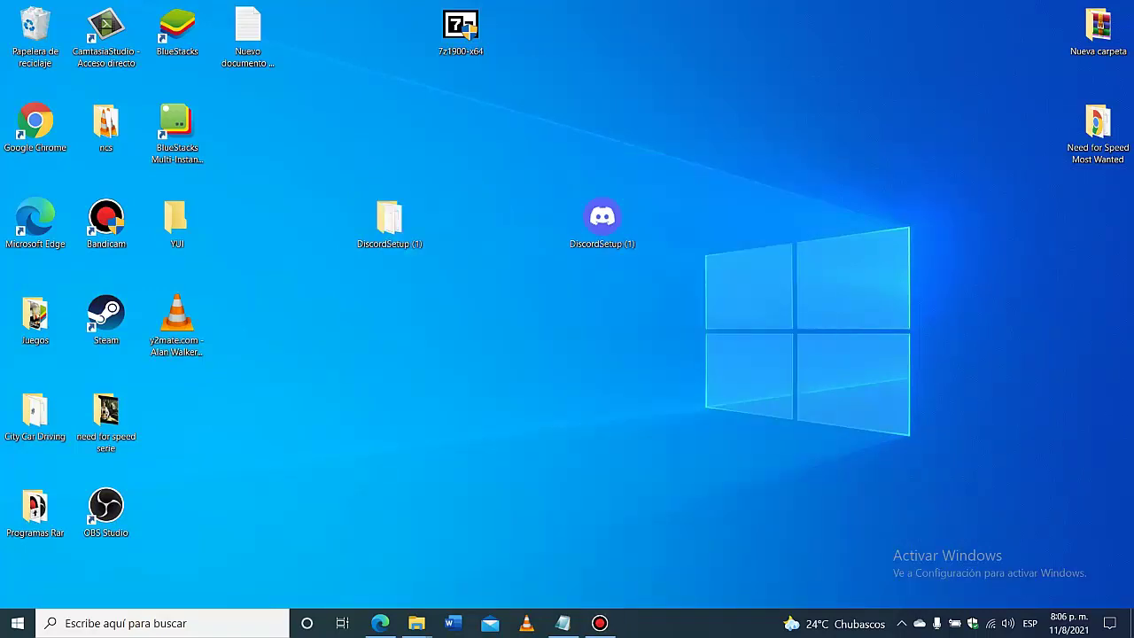
Step: Move the DiscordSetup (1) folder from the desktop to the root of Disco local (C:)
right_click(378, 221)
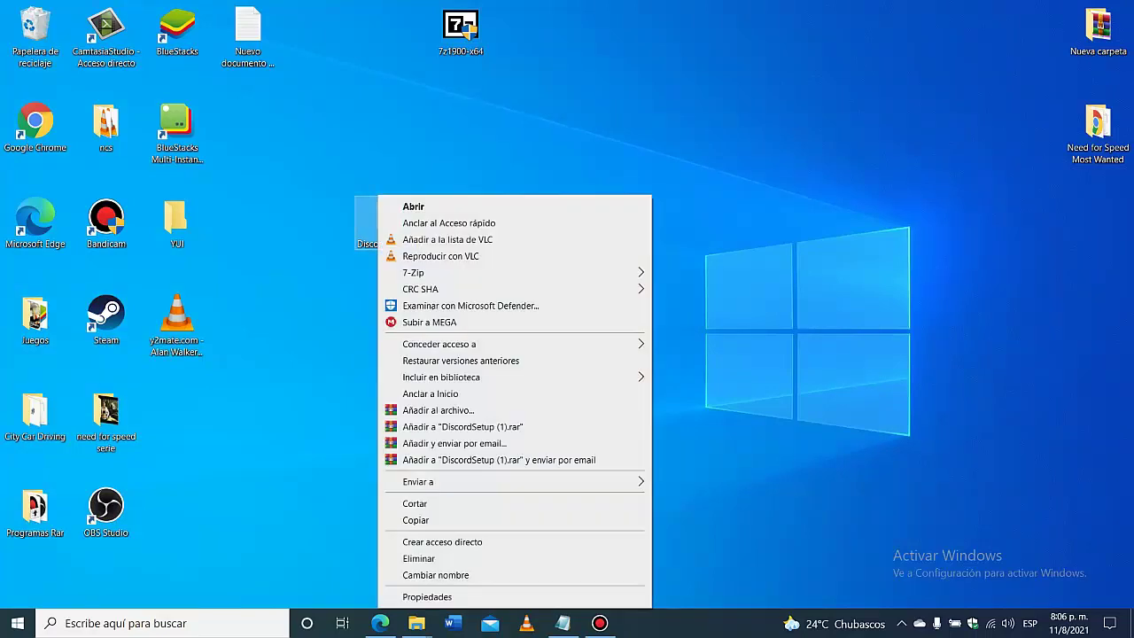
click(371, 222)
right_click(371, 222)
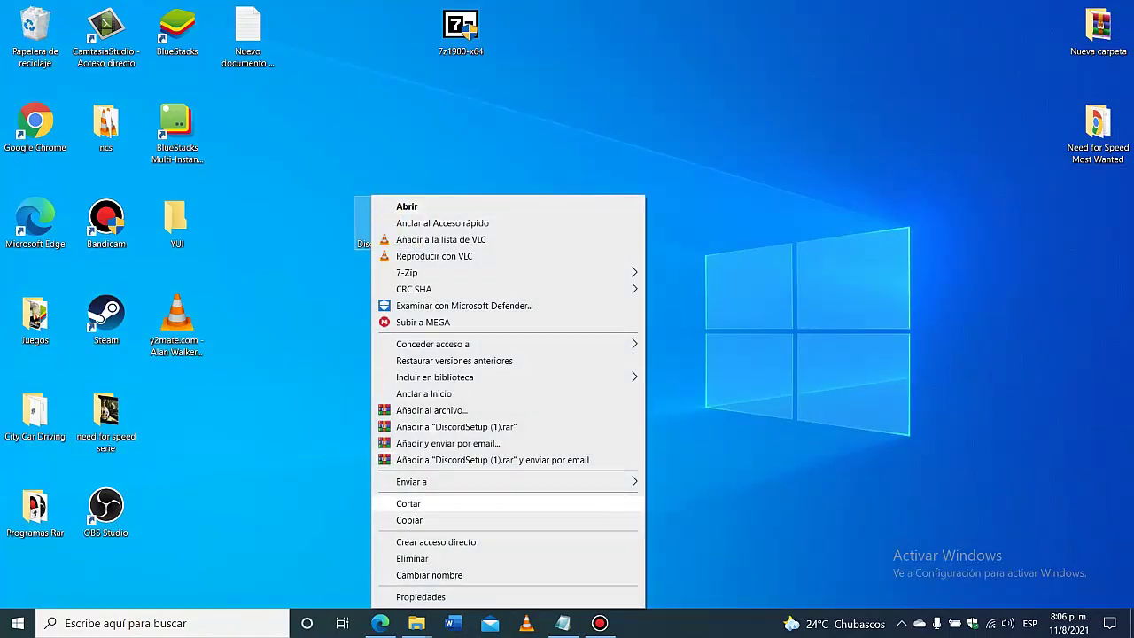
click(408, 503)
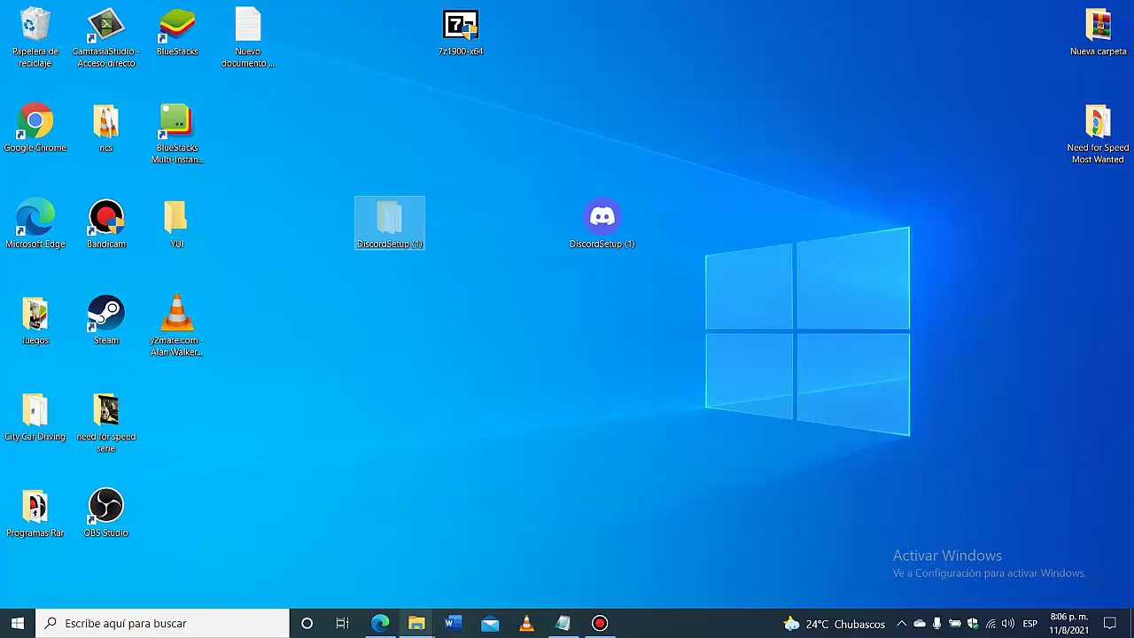
mouse_move(416, 623)
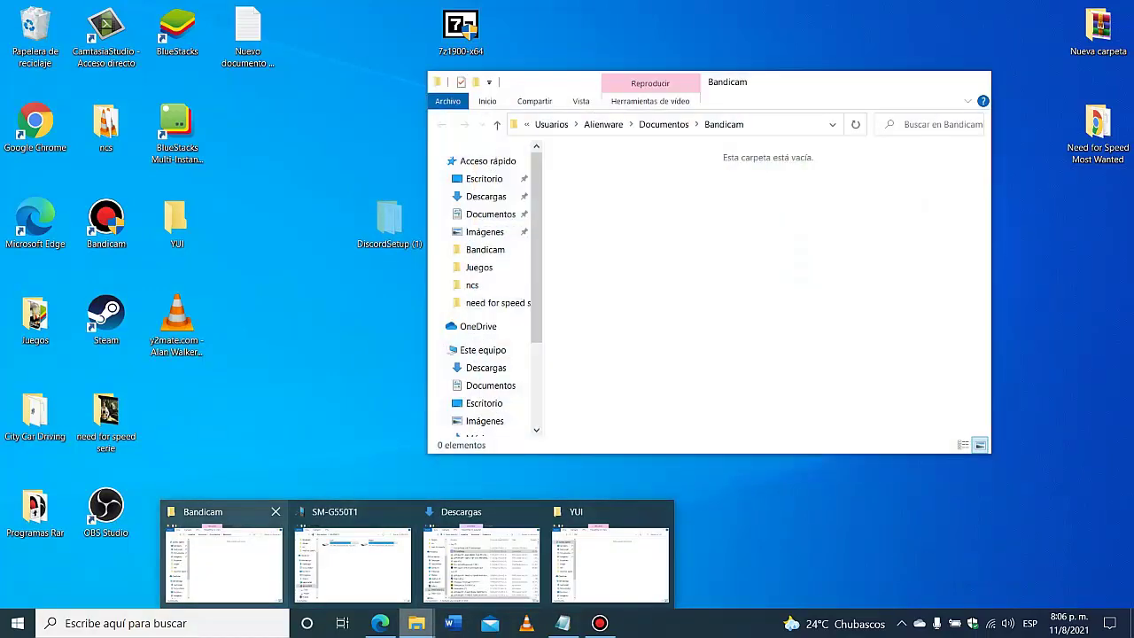
click(221, 558)
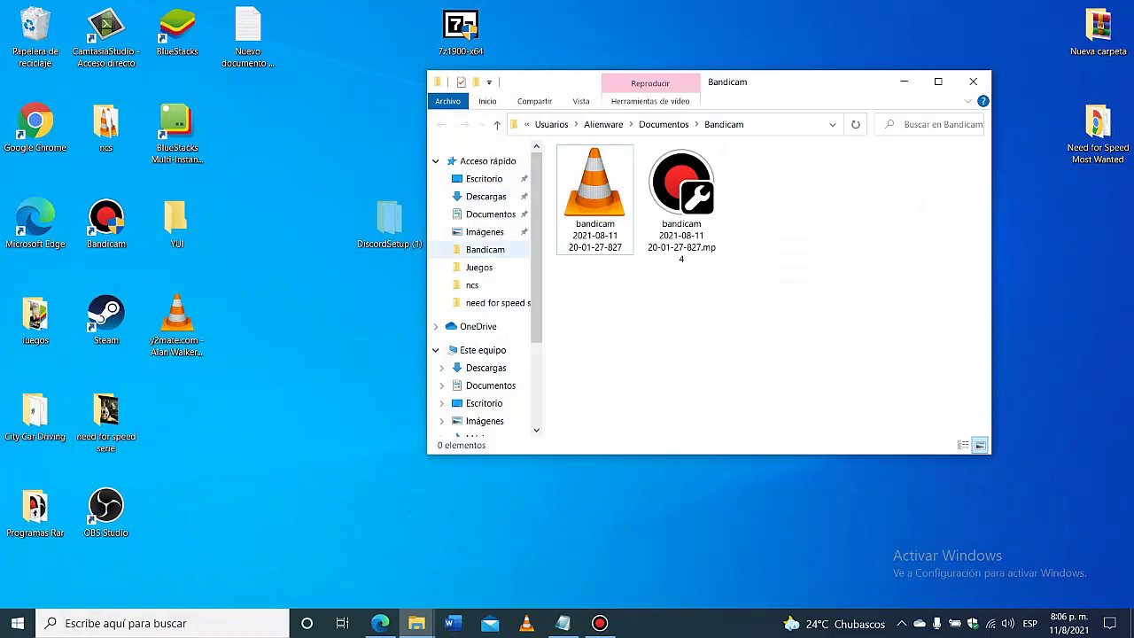
click(937, 81)
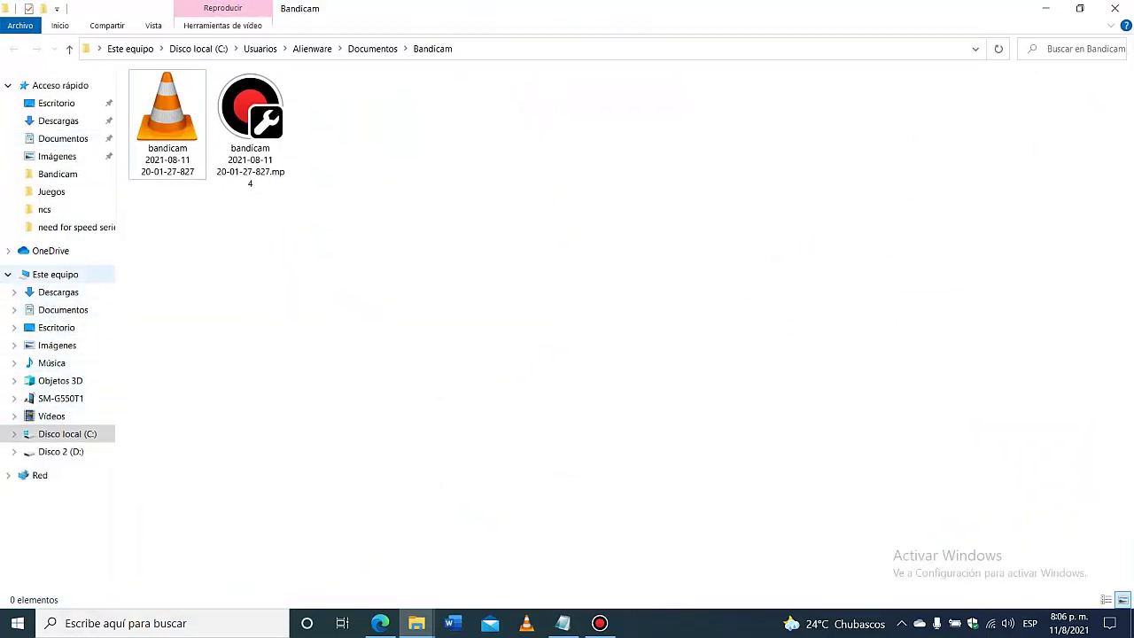
click(55, 274)
click(407, 206)
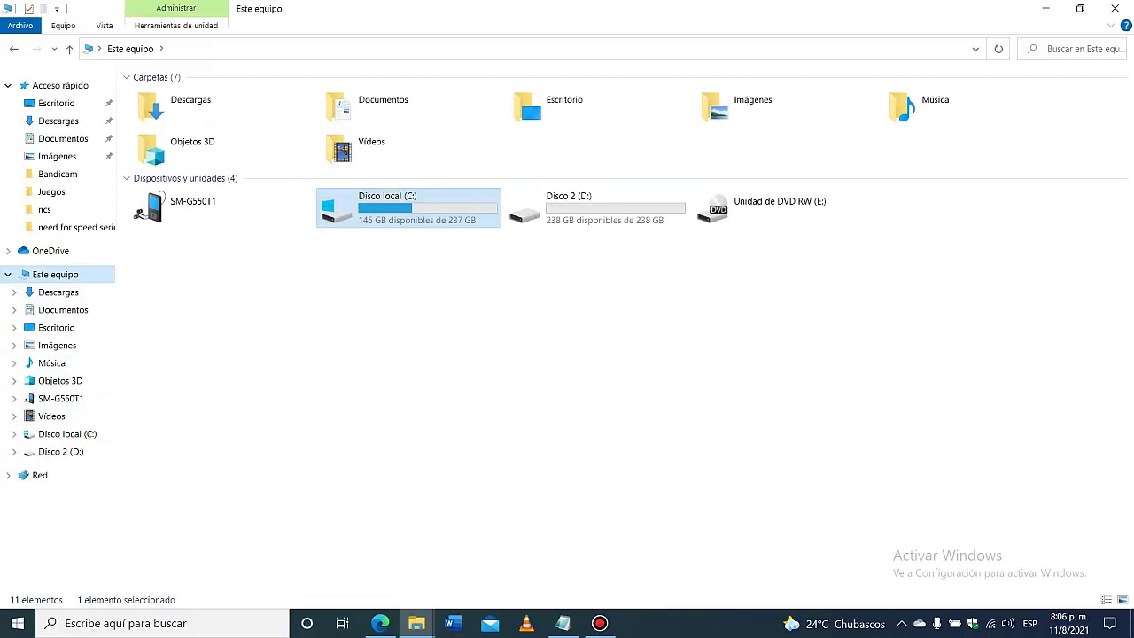
double_click(416, 197)
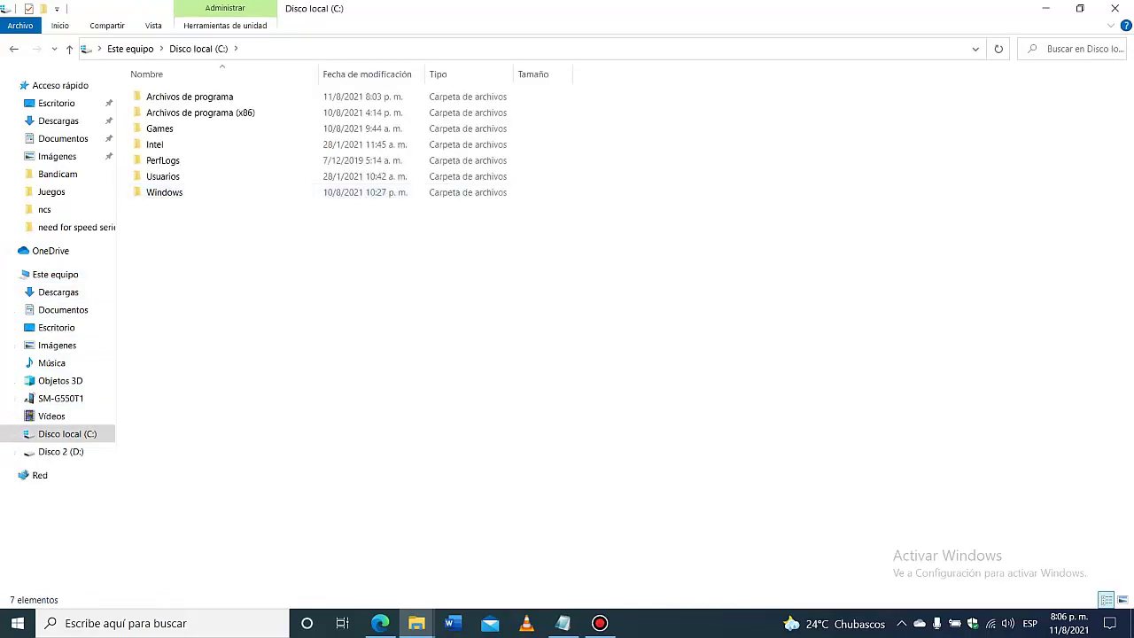
right_click(279, 246)
click(310, 330)
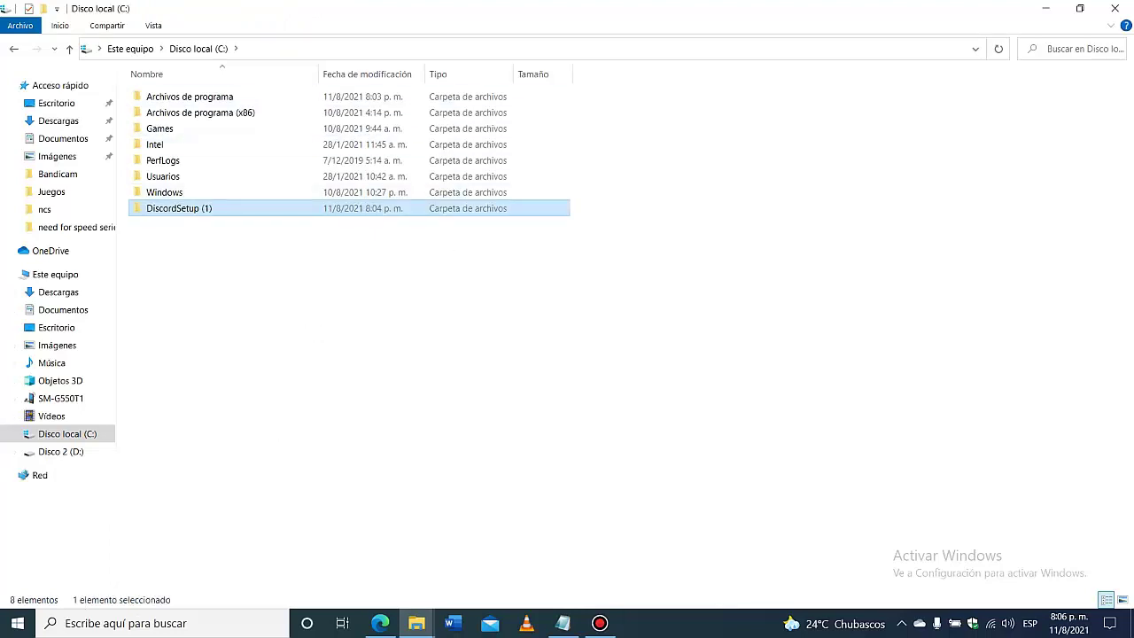
Step: Extract Discord-1.0.9002-full.nupkg from the DiscordSetup (1) folder with 7-Zip into its own Discord-1.0.9002-full subfolder
key(Return)
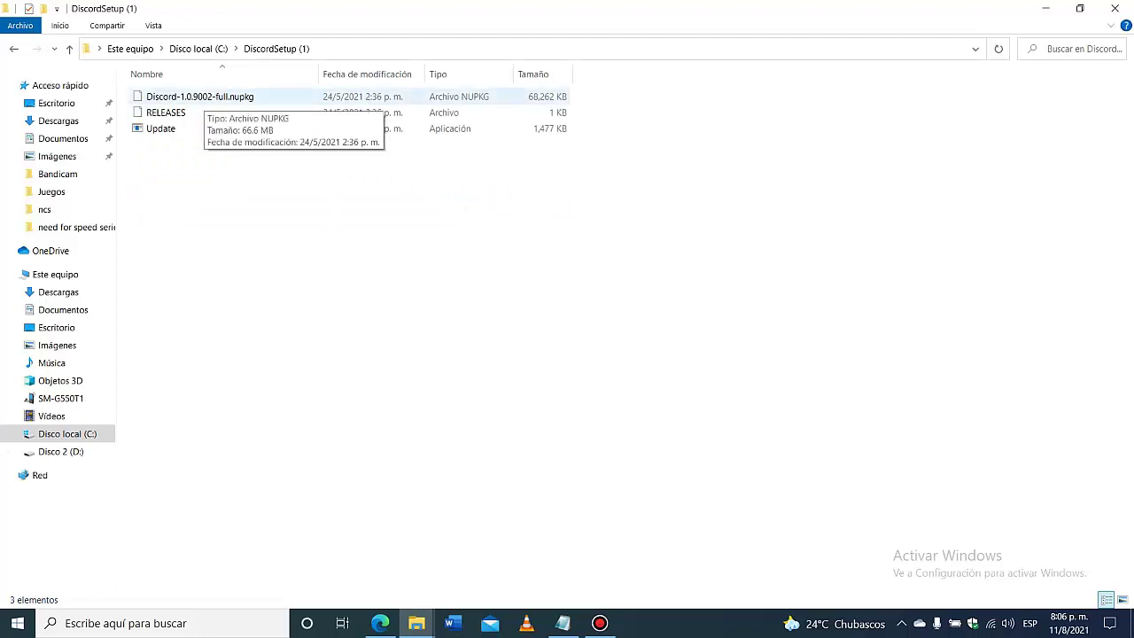
click(204, 95)
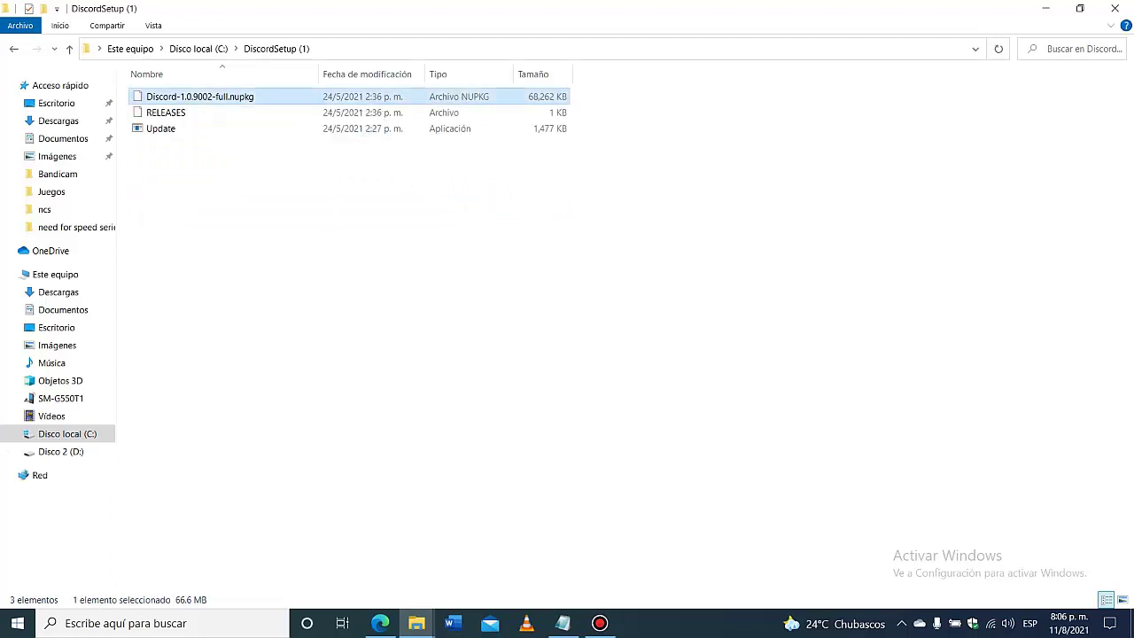
right_click(263, 98)
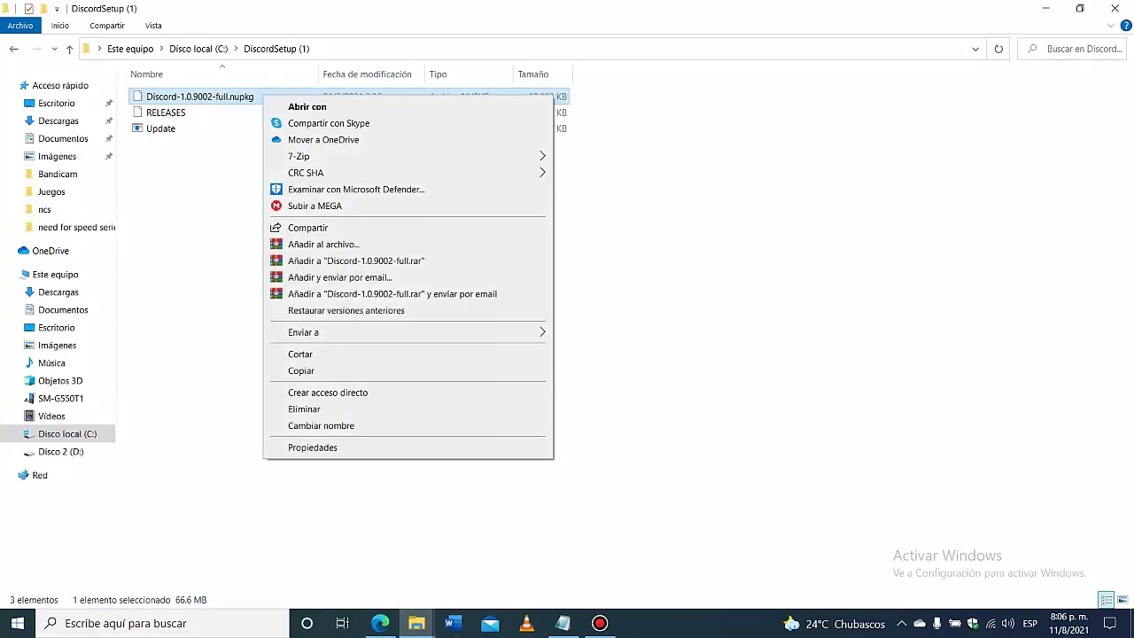
mouse_move(301, 156)
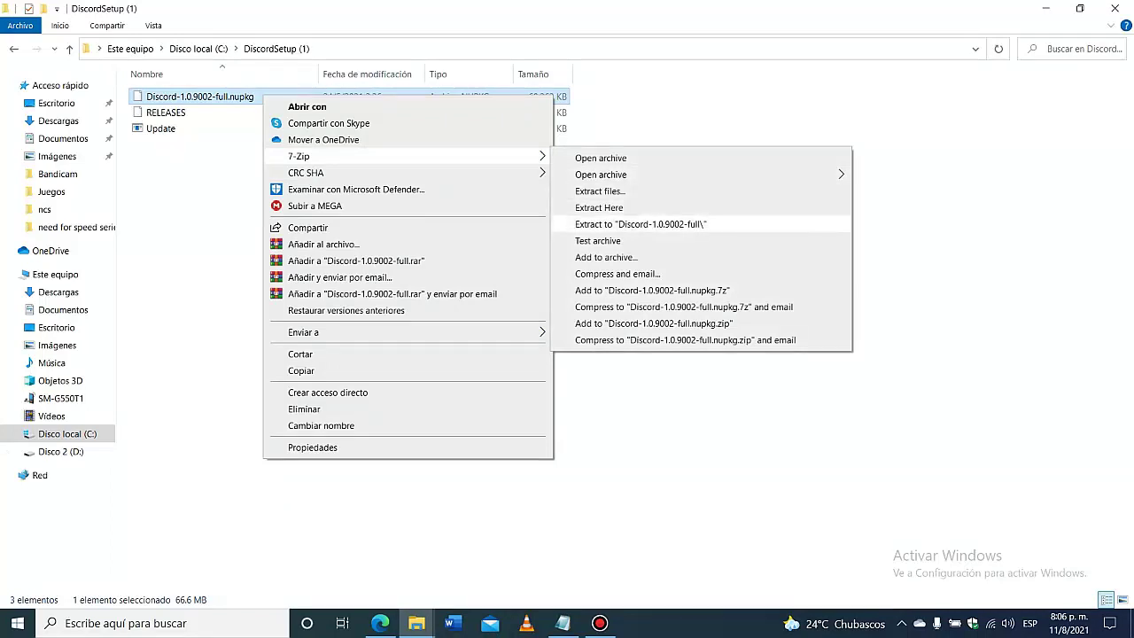
click(641, 224)
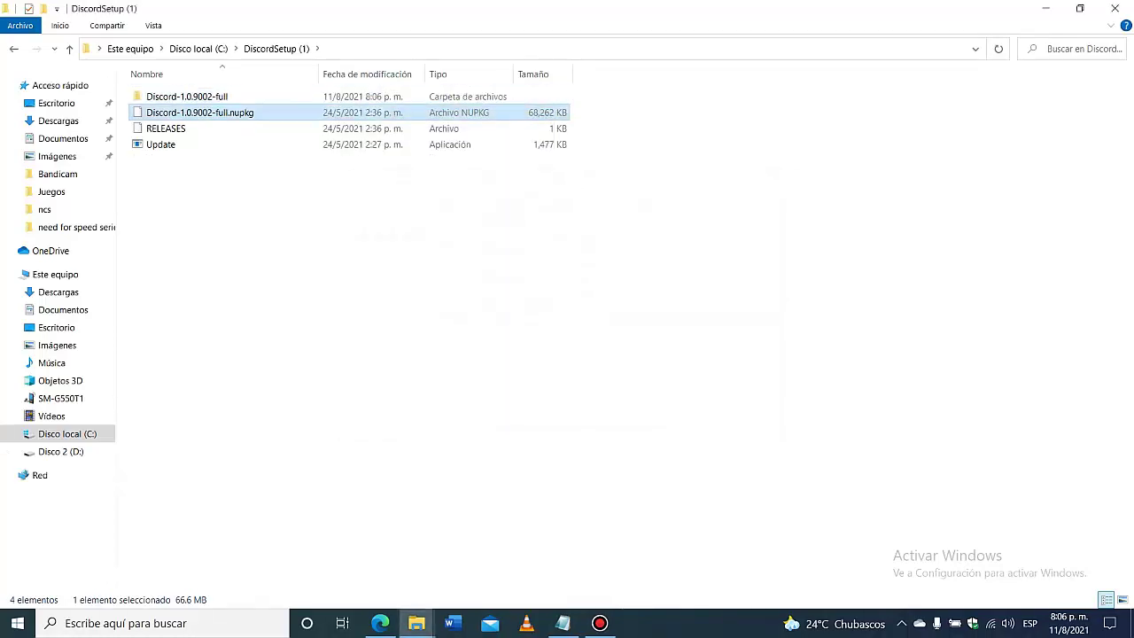
Step: Create a desktop shortcut to the Discord application in the extracted Discord-1.0.9002-full\lib\net45 folder
double_click(187, 96)
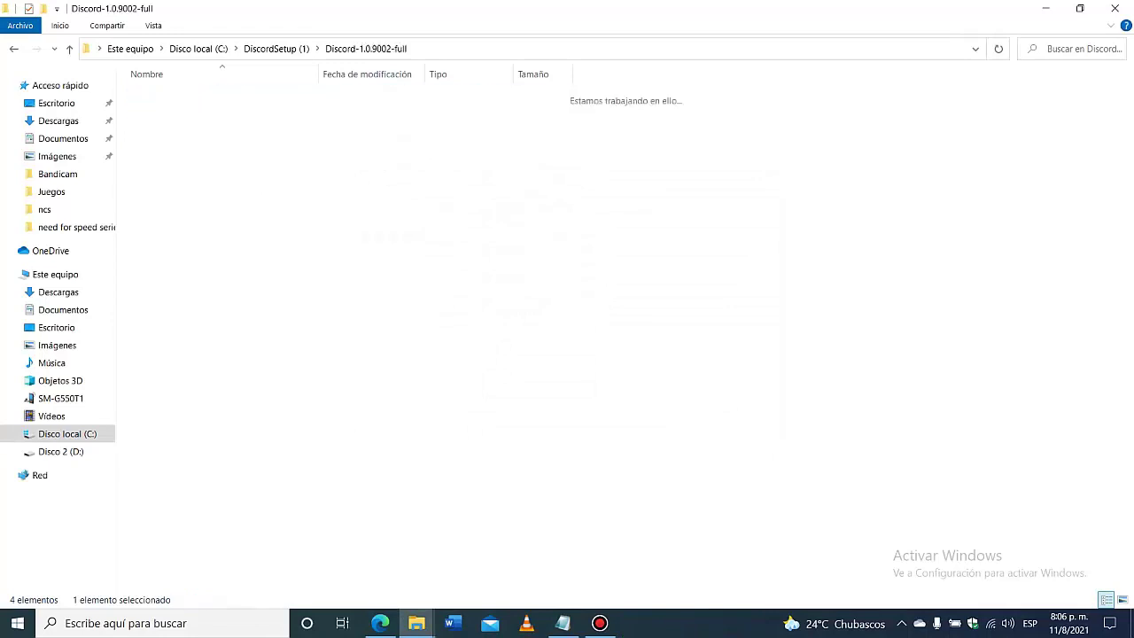
double_click(152, 112)
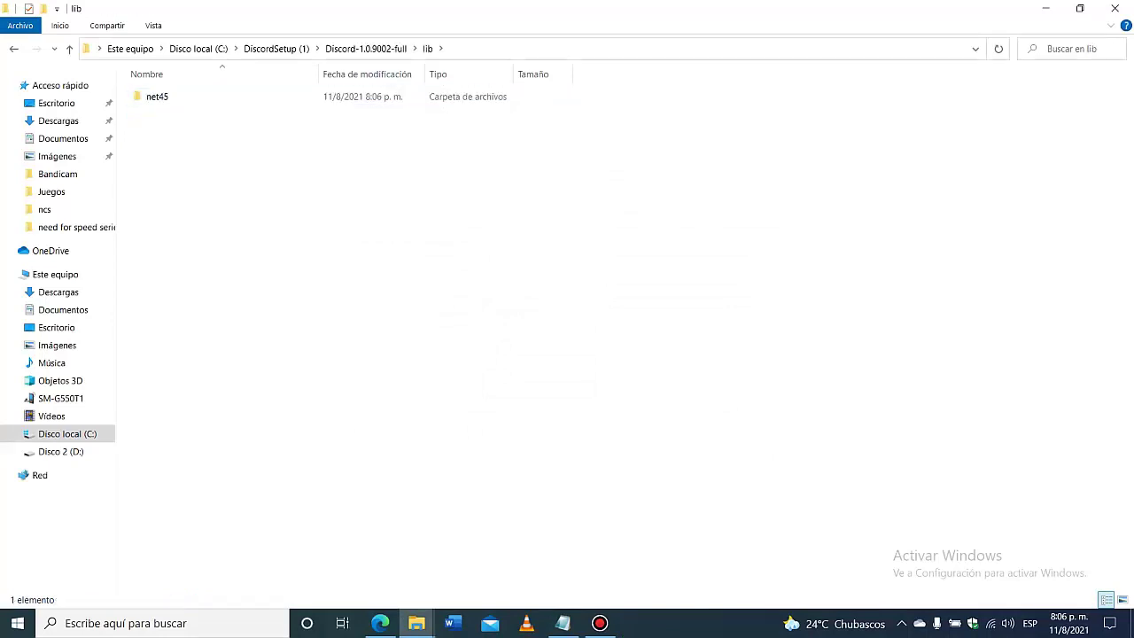
double_click(152, 95)
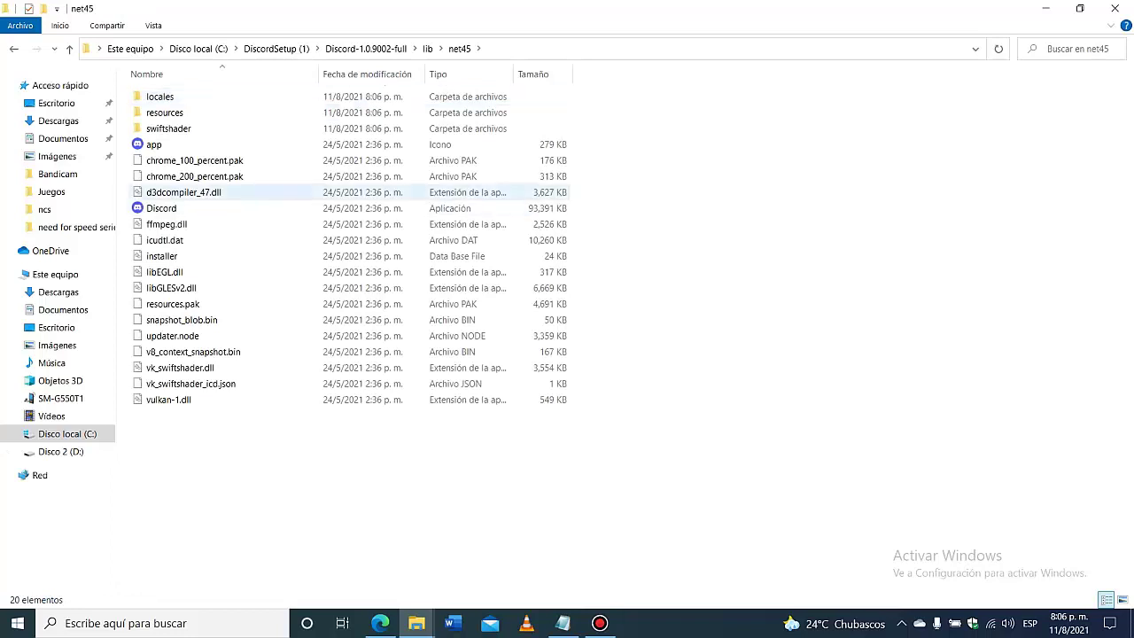
click(161, 207)
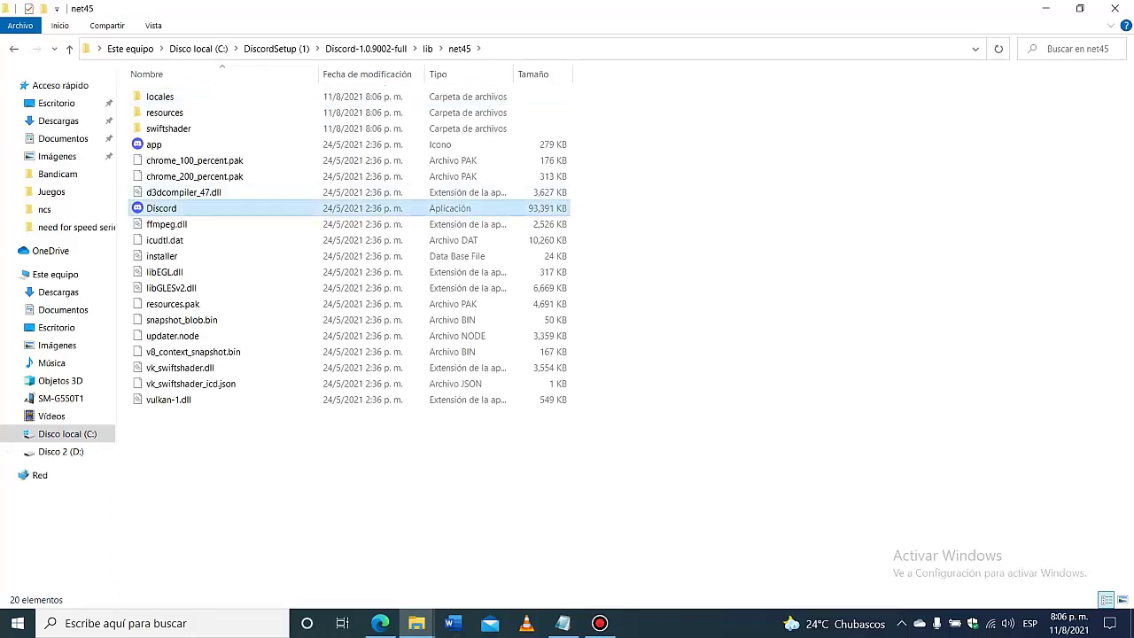
right_click(411, 208)
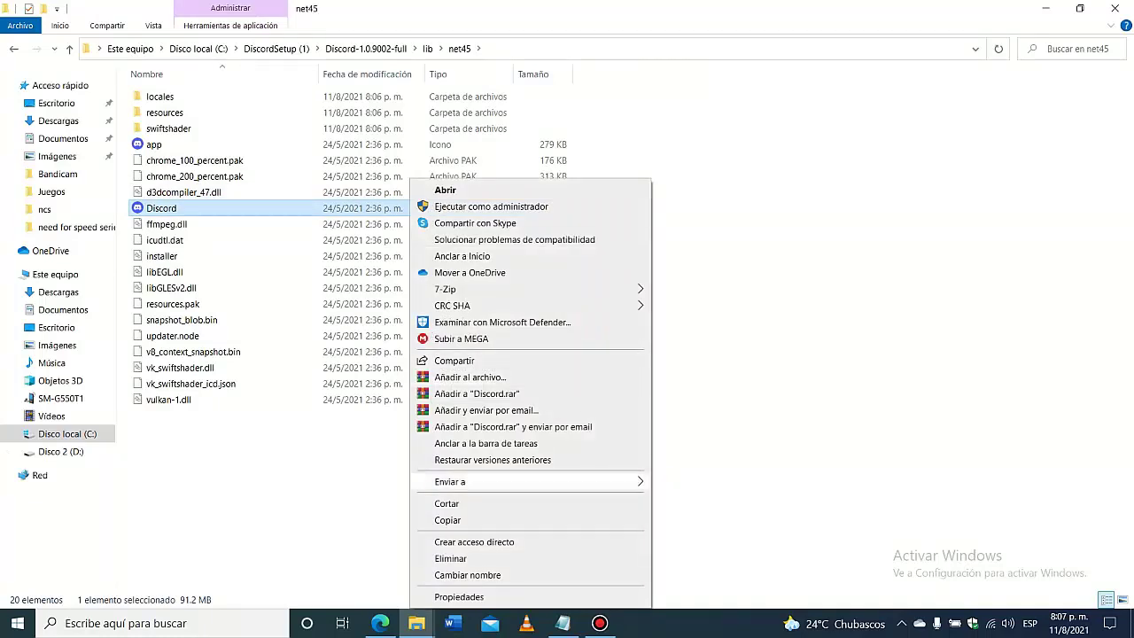
mouse_move(531, 481)
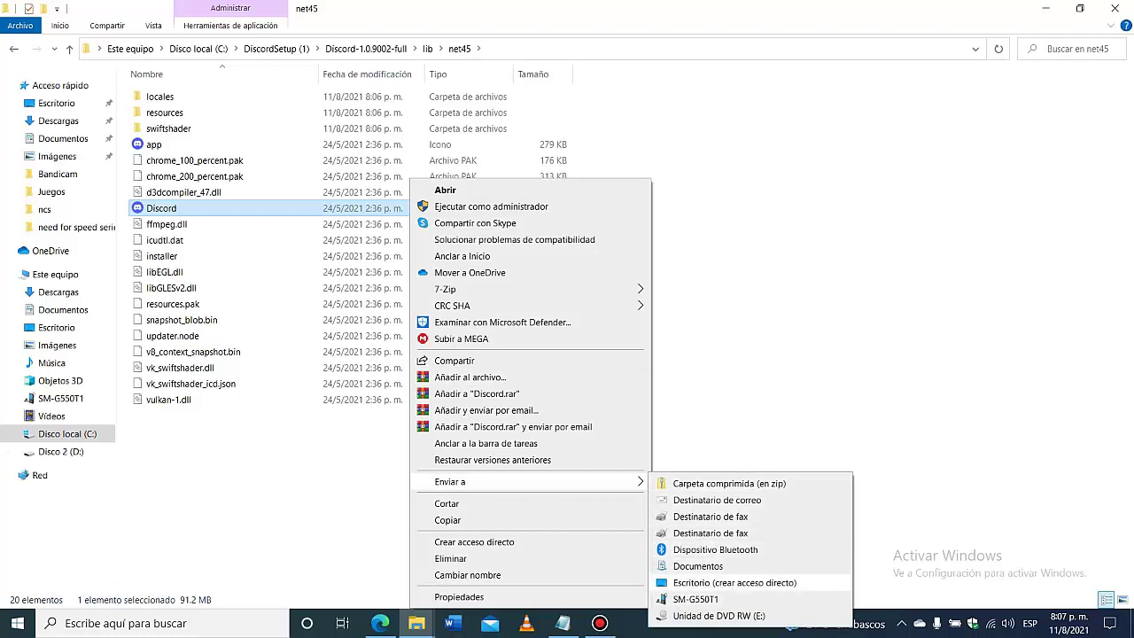
click(735, 582)
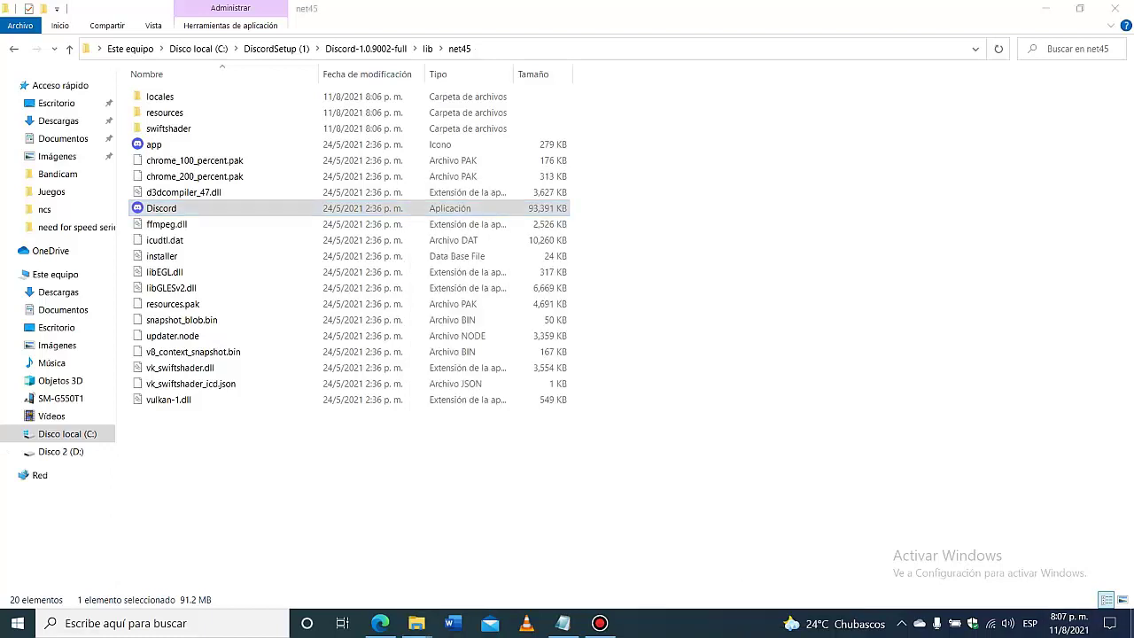
Step: Show the desktop, clear the recorder window away and move the 7z1900-x64 installer to the recycle bin
click(1130, 622)
click(600, 622)
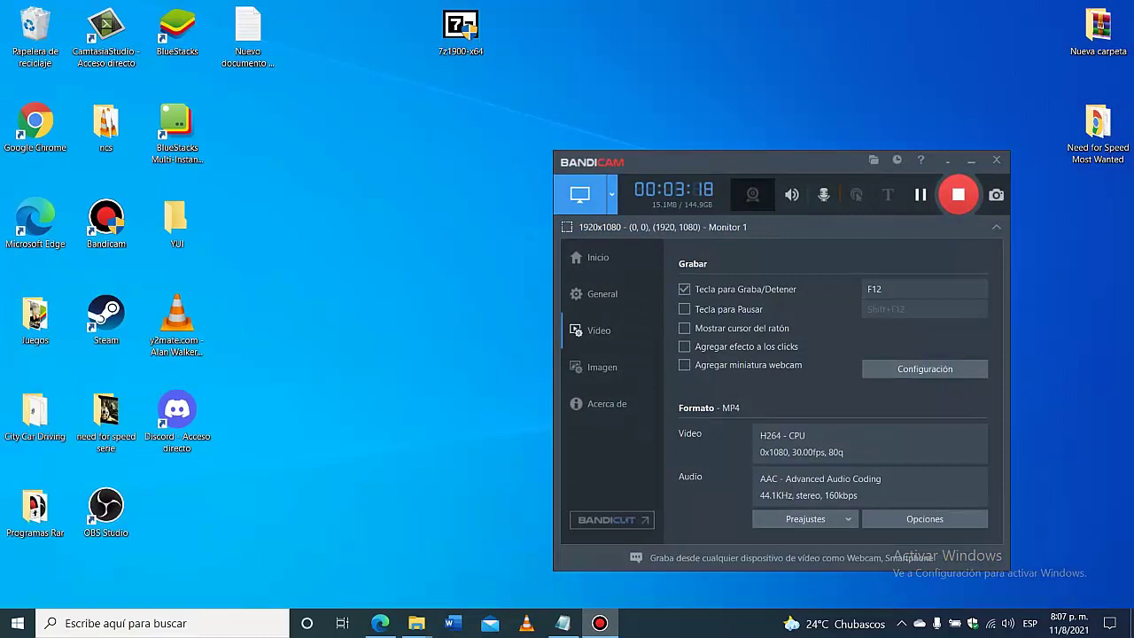
click(970, 160)
drag(460, 27, 36, 38)
drag(602, 222, 39, 519)
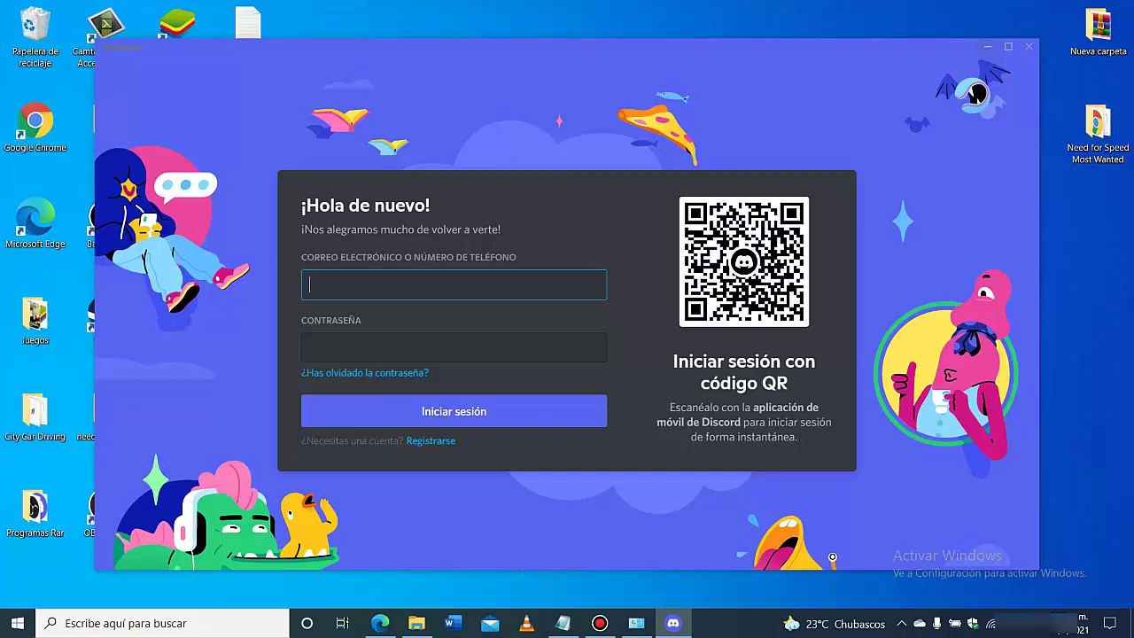
click(636, 623)
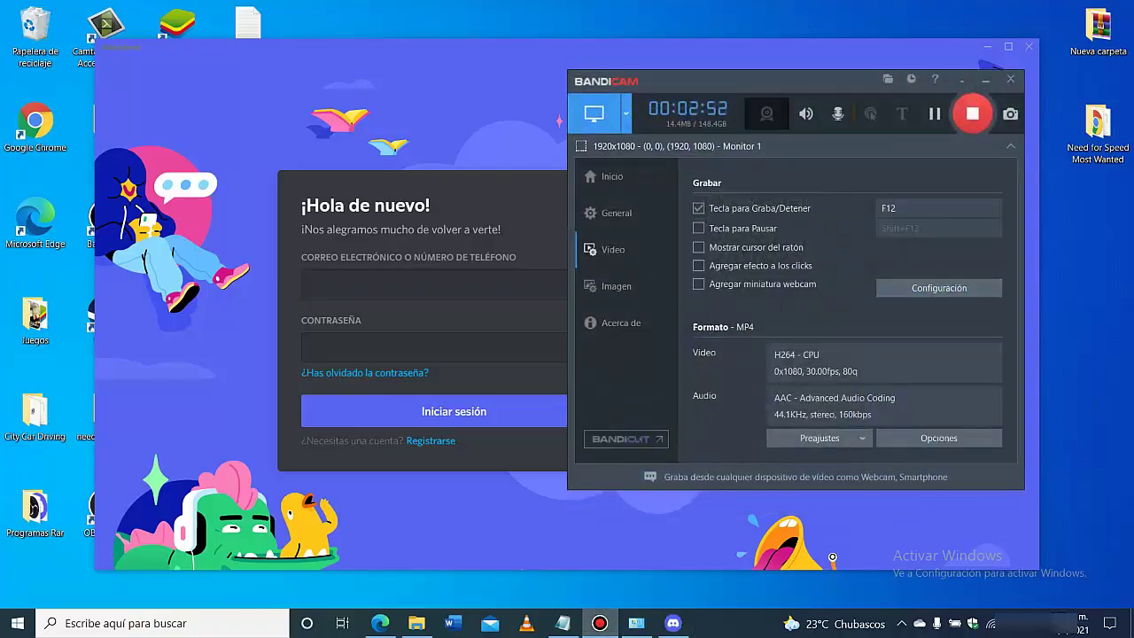